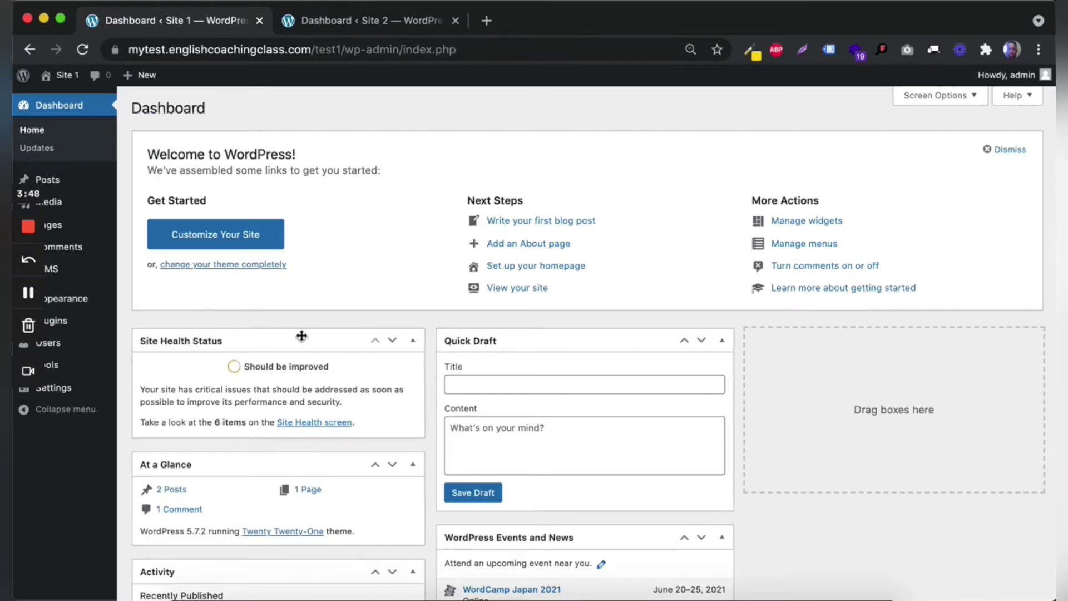
# Look over the dashboards of Site 1 and Site 2 and the WMS options available on Site 1.
pyautogui.scroll(-3, 302, 336)
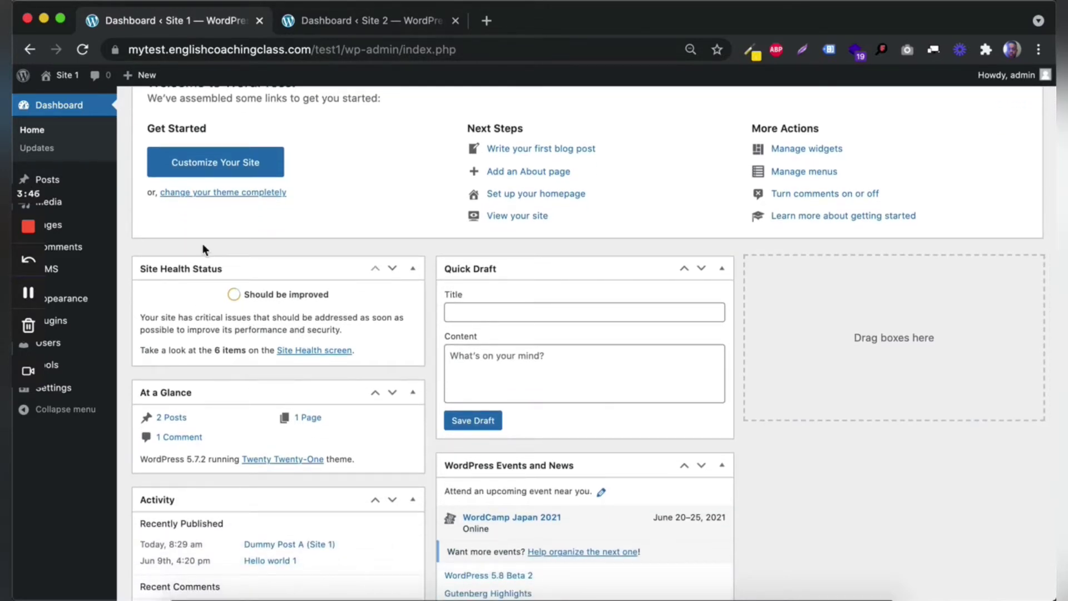
pyautogui.click(324, 22)
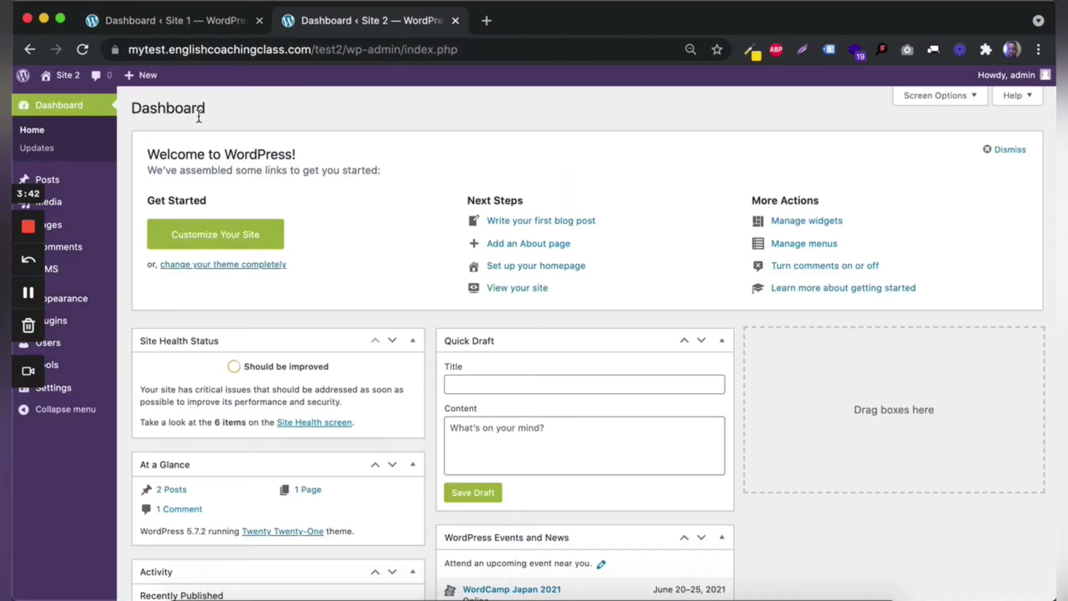
pyautogui.click(178, 21)
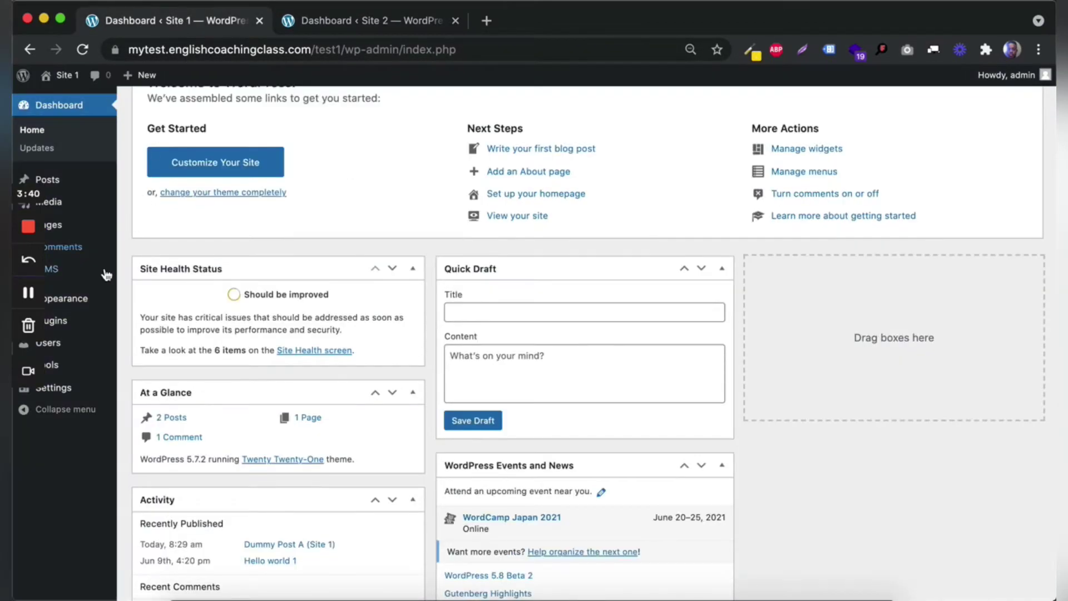
pyautogui.moveTo(84, 274)
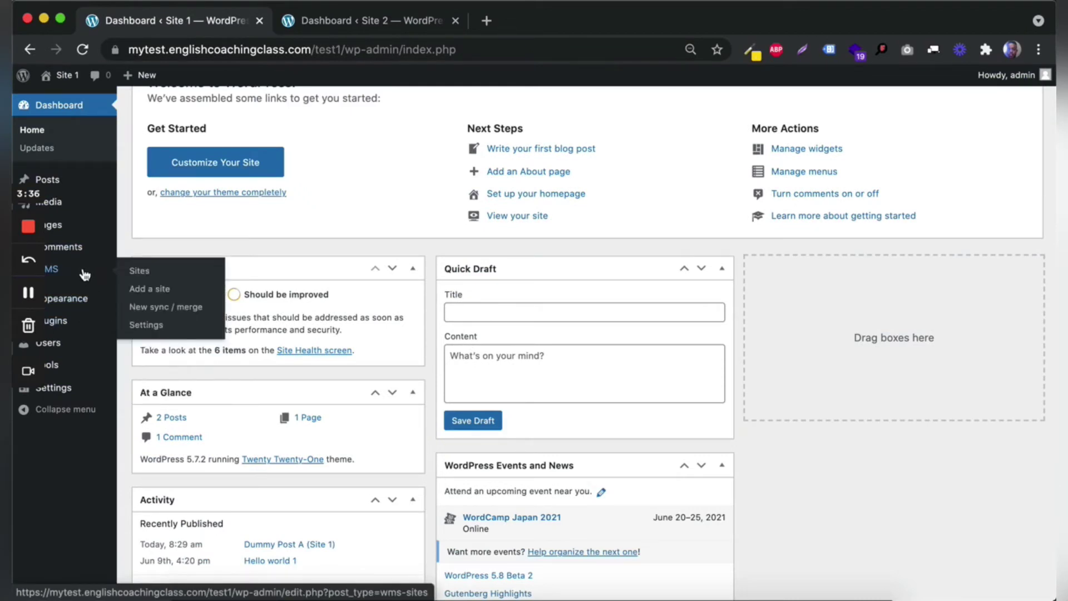
pyautogui.click(335, 23)
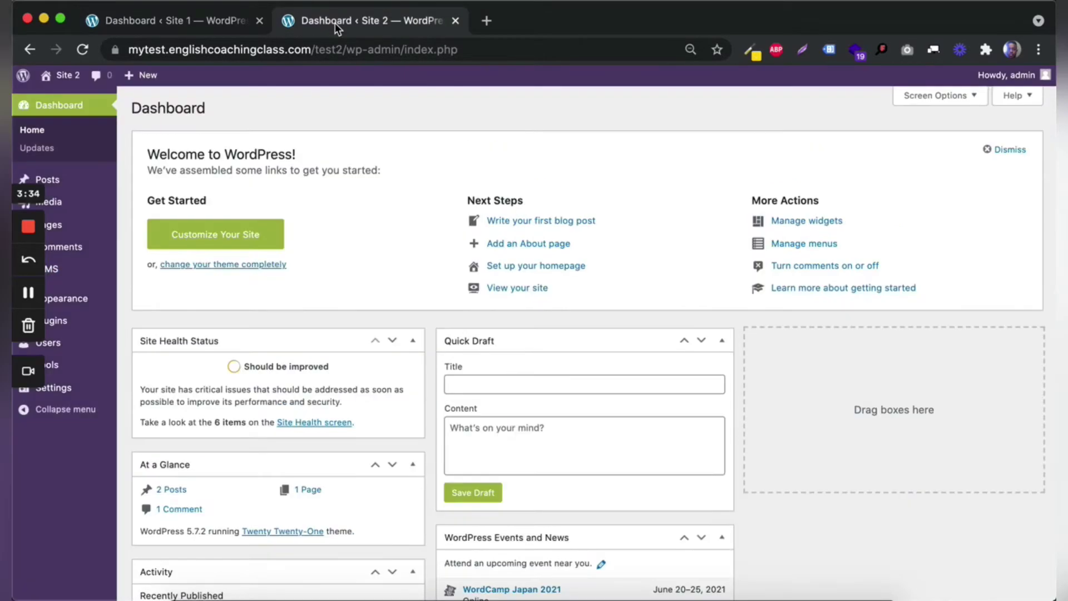
pyautogui.click(185, 23)
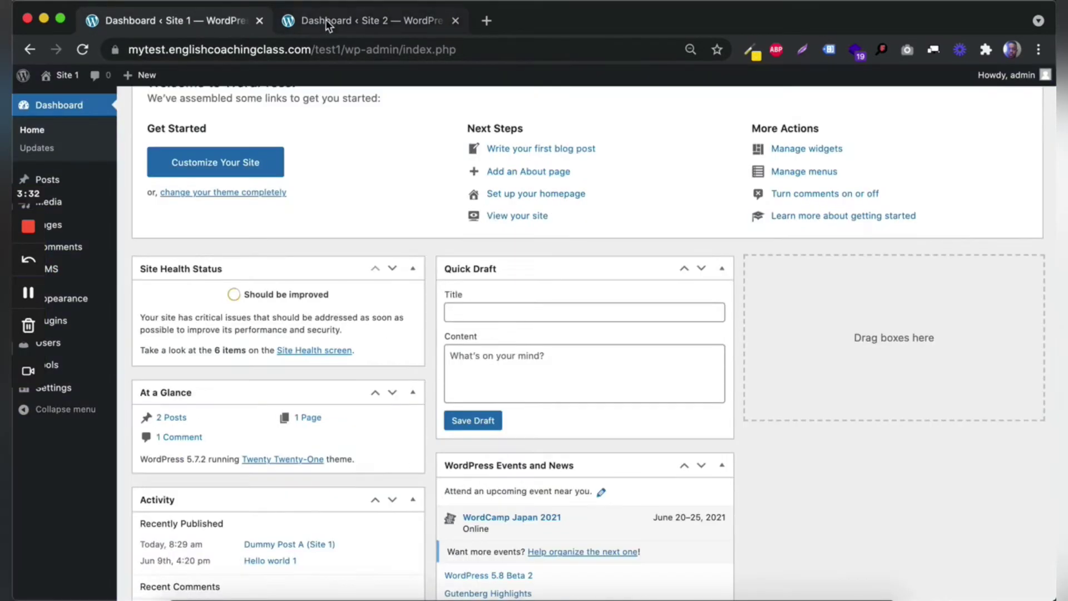
# Open the WMS settings of Site 2 and select its entire connection key.
pyautogui.click(326, 19)
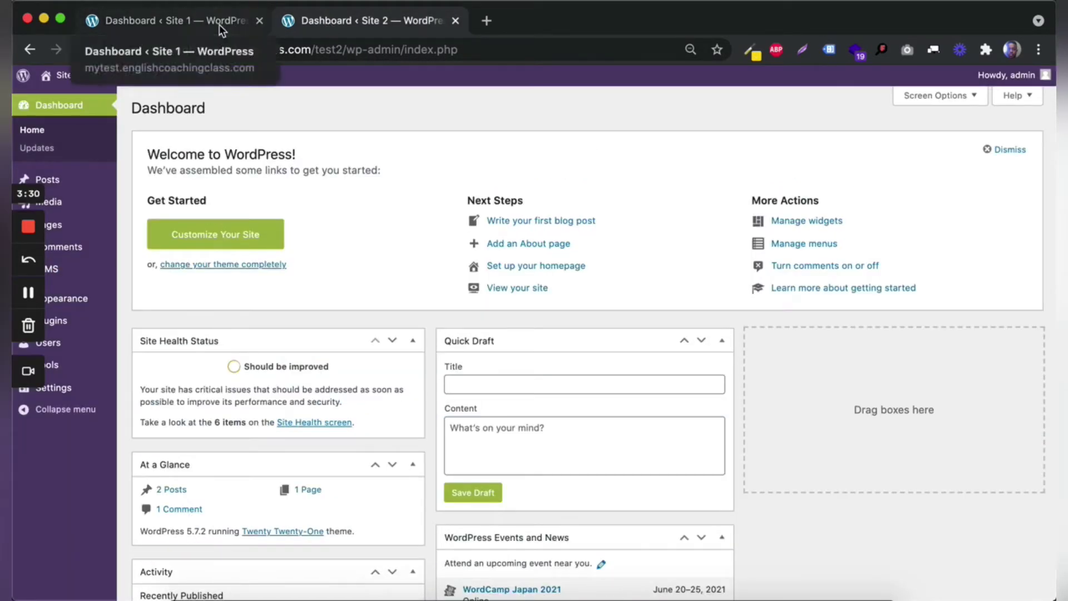
pyautogui.moveTo(69, 325)
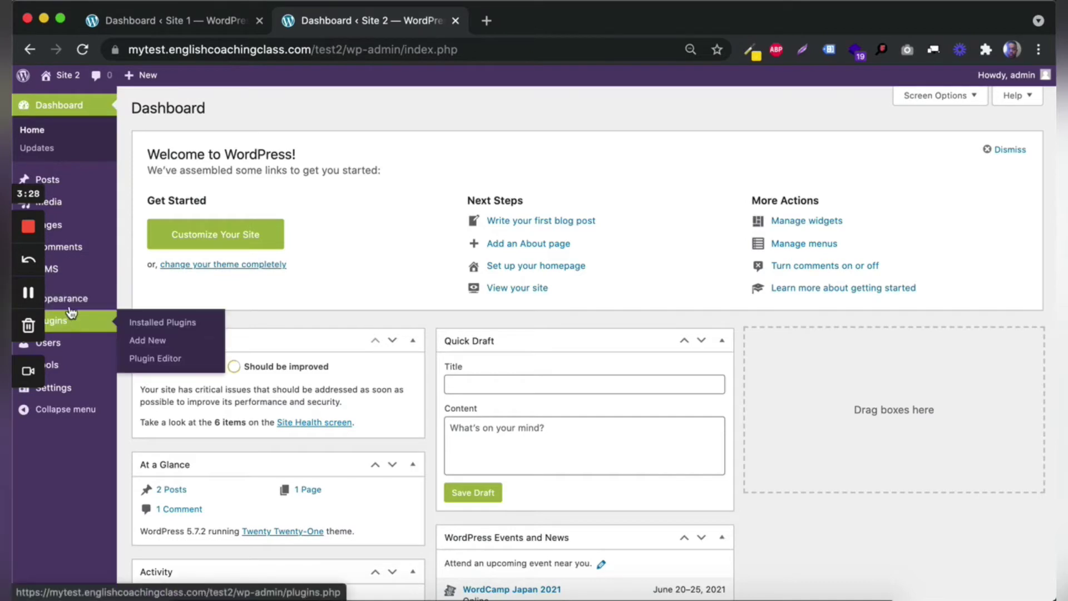
pyautogui.moveTo(72, 278)
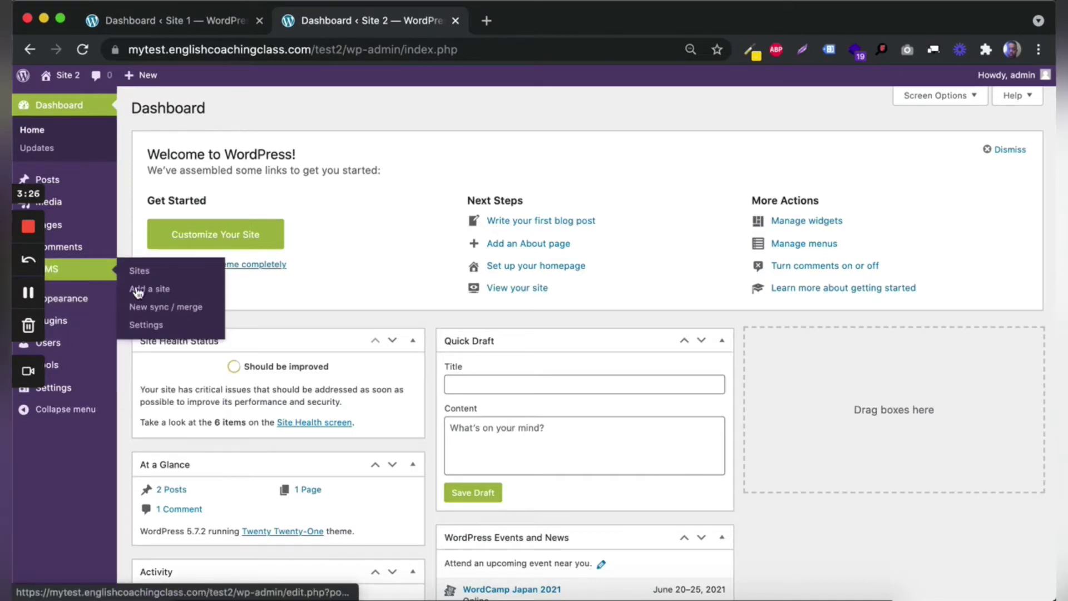
pyautogui.click(145, 326)
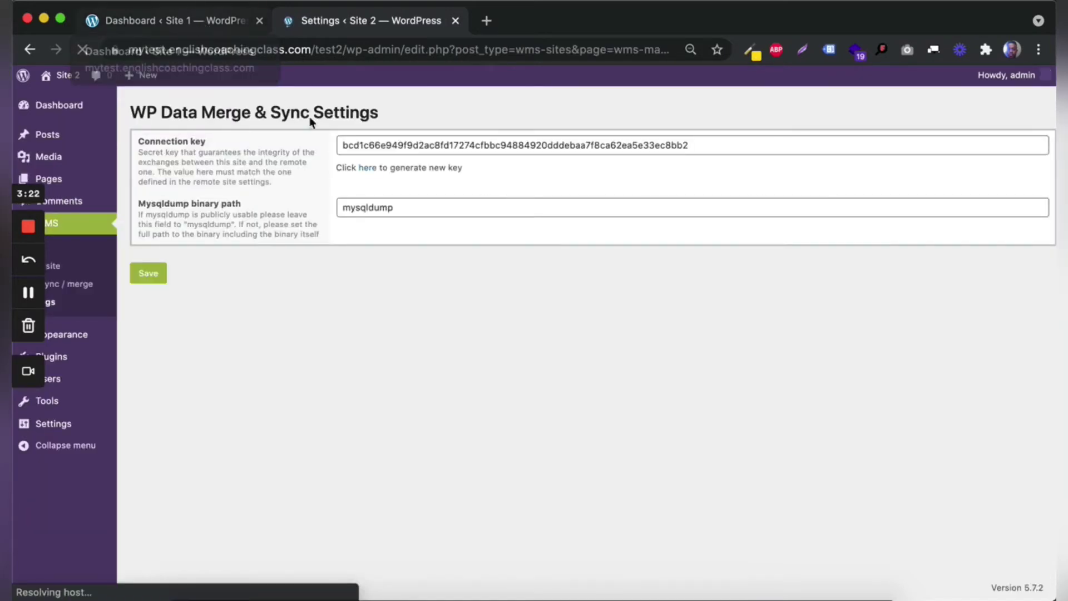
pyautogui.click(414, 146)
pyautogui.press('super+a')
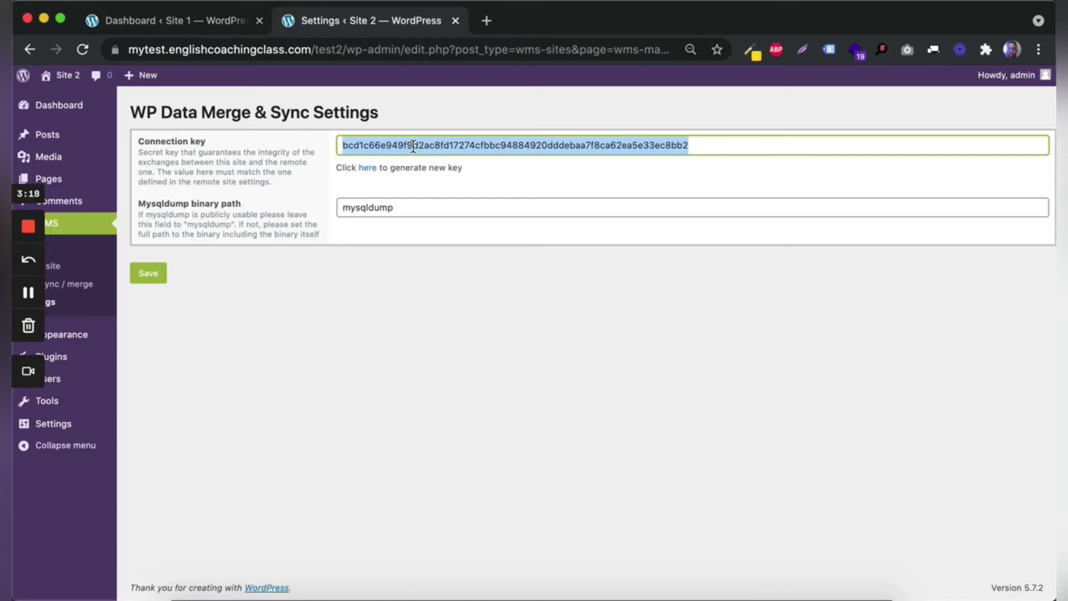
# Open the WMS settings of Site 1 and compare its connection key with the one on Site 2.
pyautogui.click(188, 15)
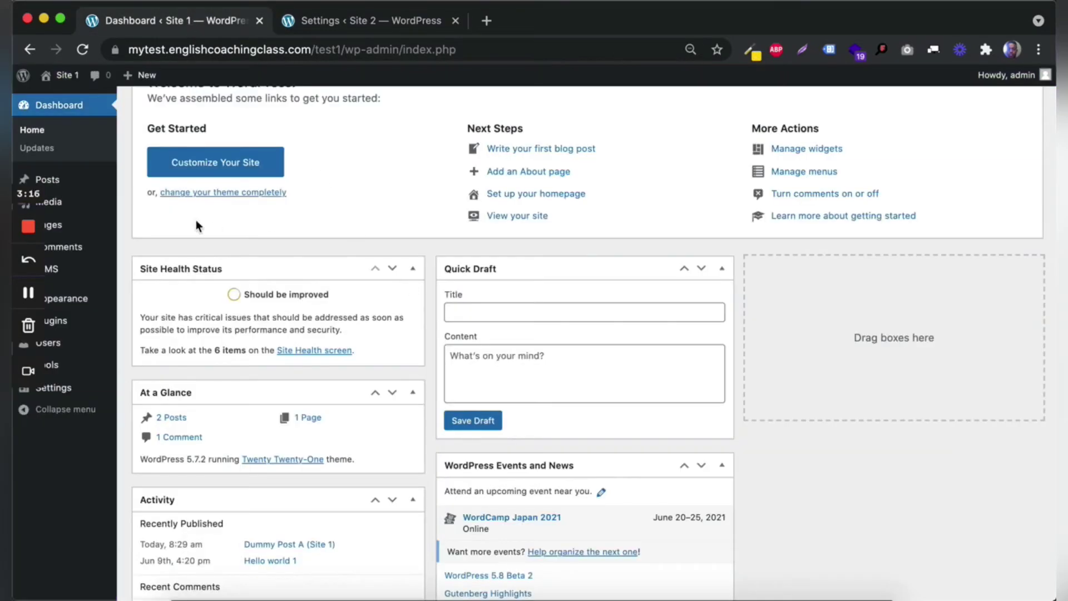
pyautogui.moveTo(72, 272)
pyautogui.click(152, 326)
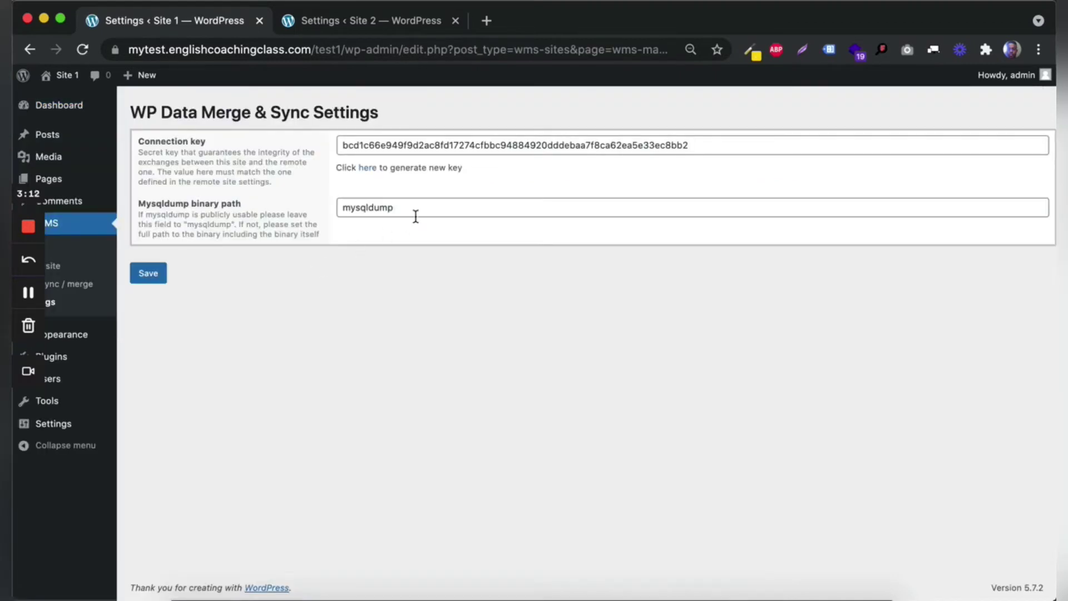
pyautogui.click(537, 148)
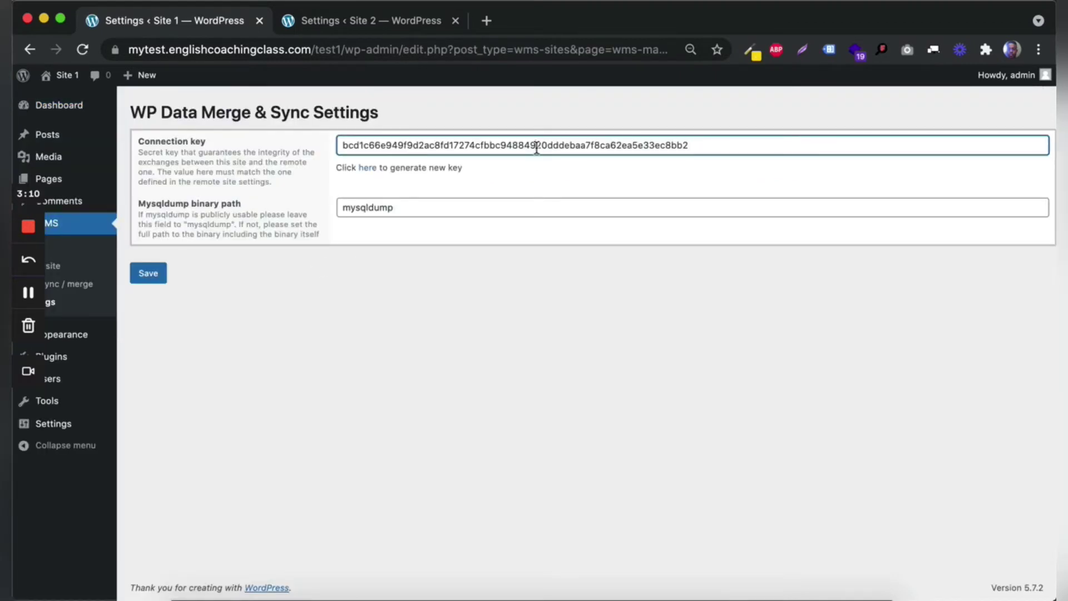
pyautogui.doubleClick(536, 148)
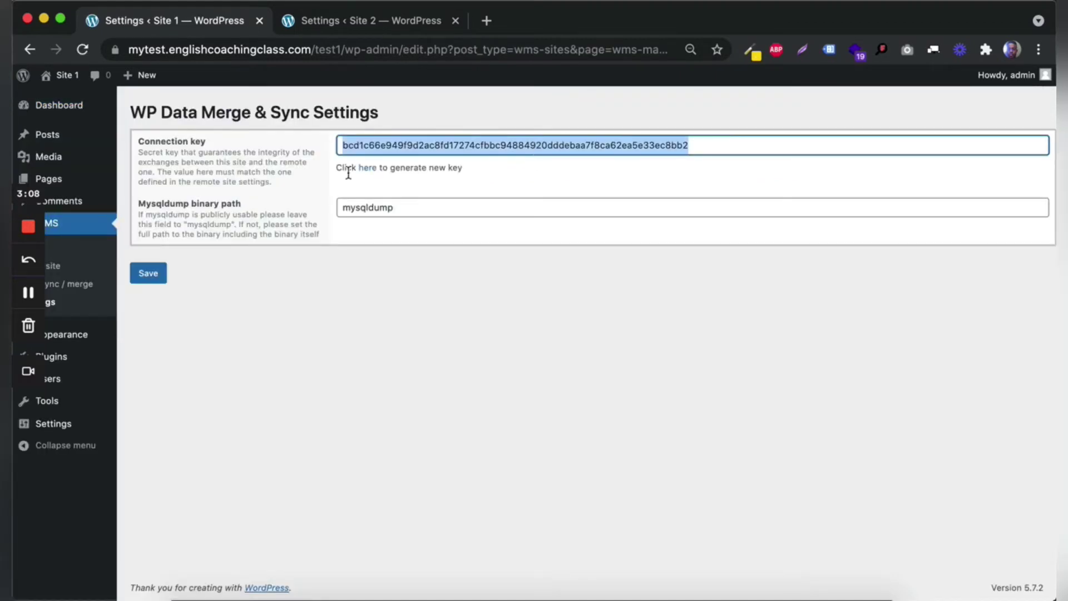
pyautogui.click(268, 143)
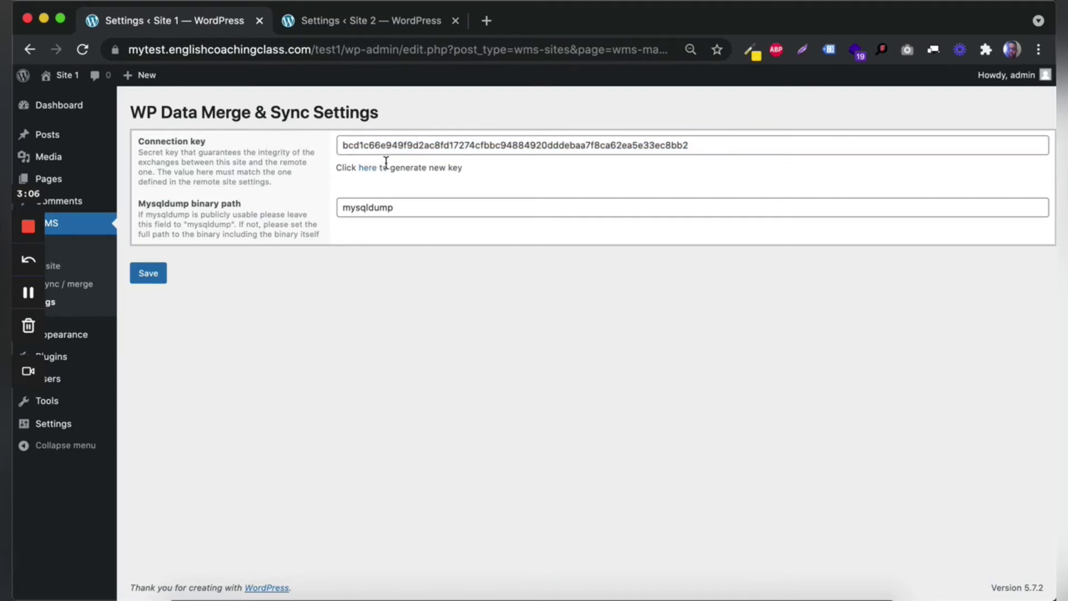
pyautogui.click(380, 22)
pyautogui.click(451, 144)
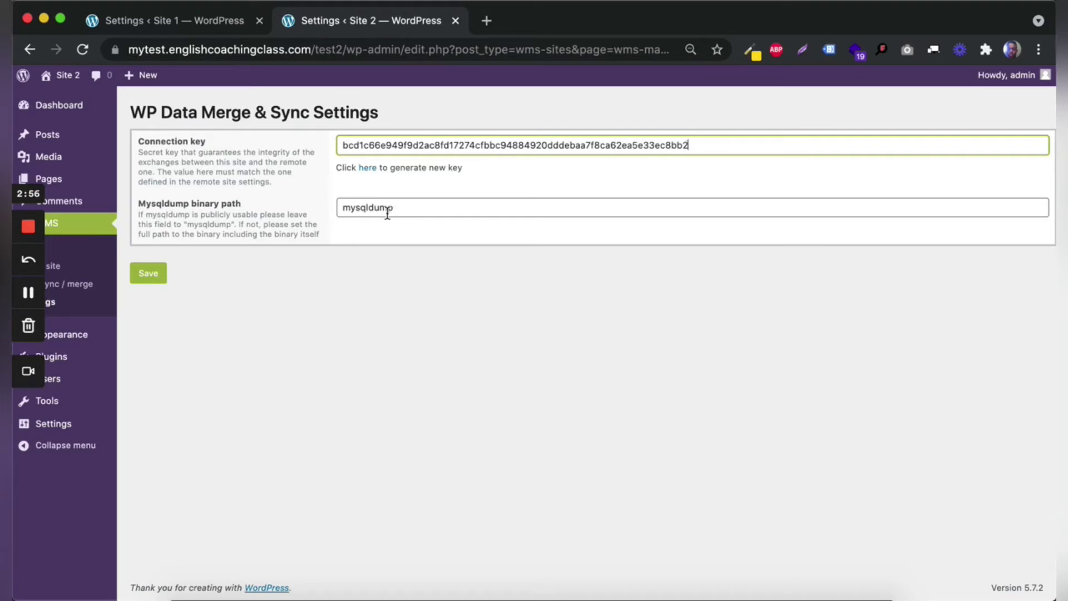
# Save the WP Data Merge & Sync settings on Site 1 and then on Site 2.
pyautogui.click(182, 21)
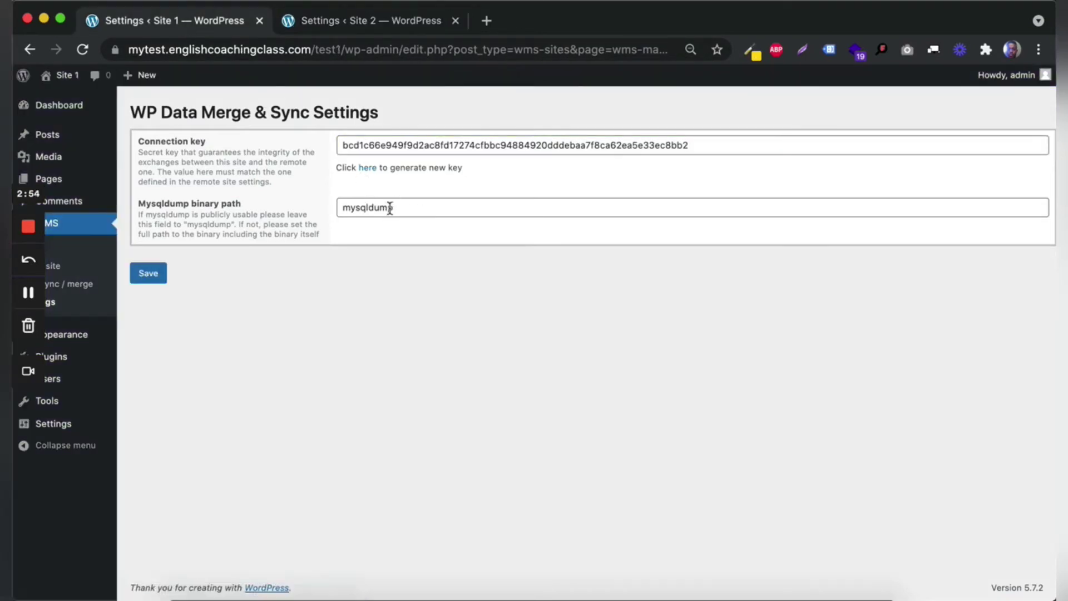
pyautogui.click(150, 276)
pyautogui.click(365, 22)
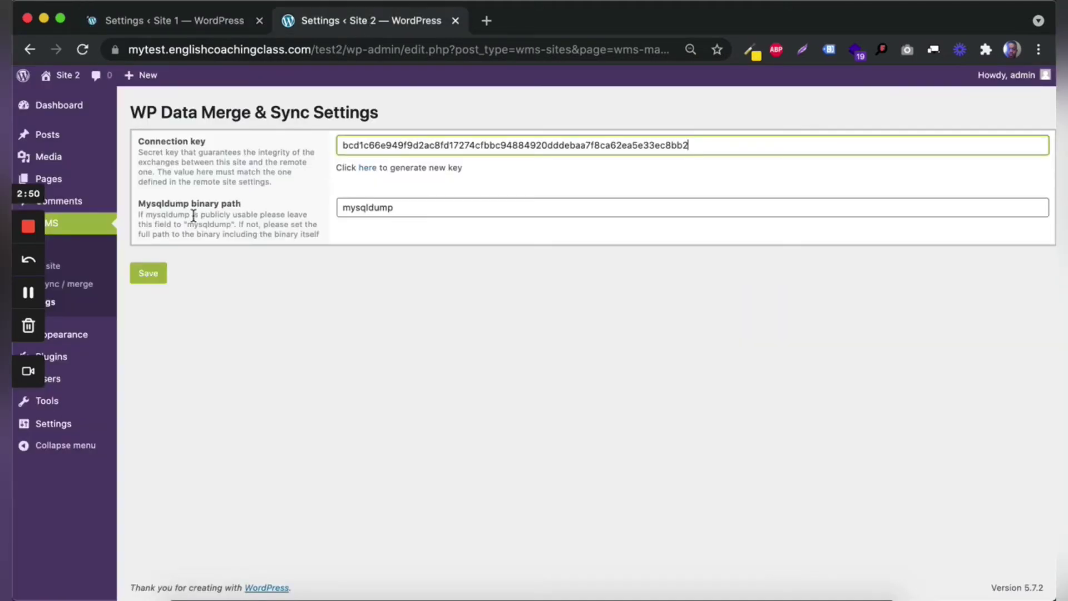
pyautogui.click(146, 277)
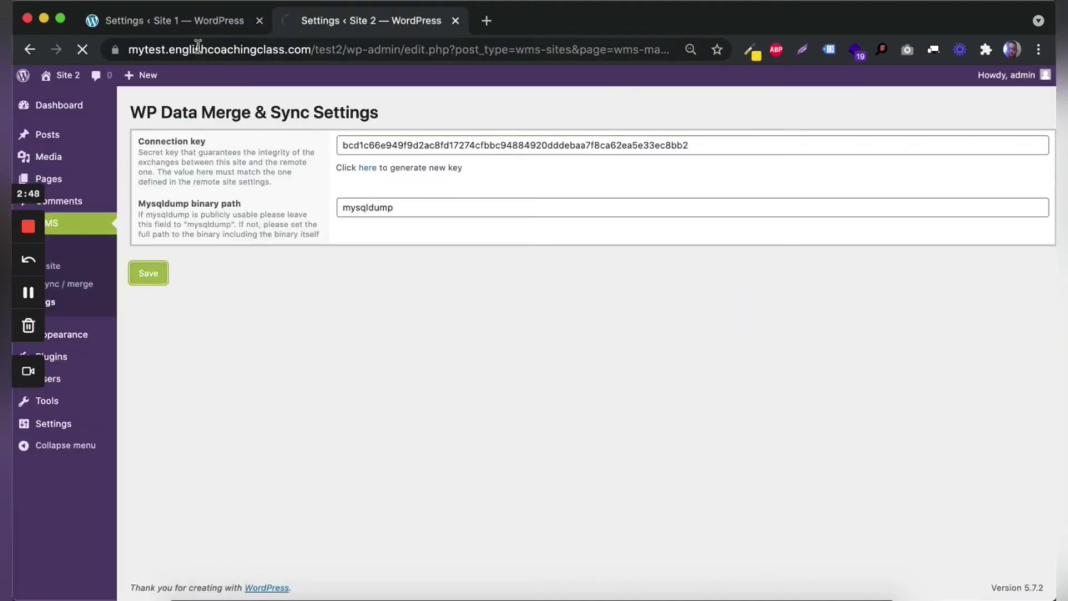
# Start adding a new remote site from the WMS Sites list of Site 1.
pyautogui.click(190, 27)
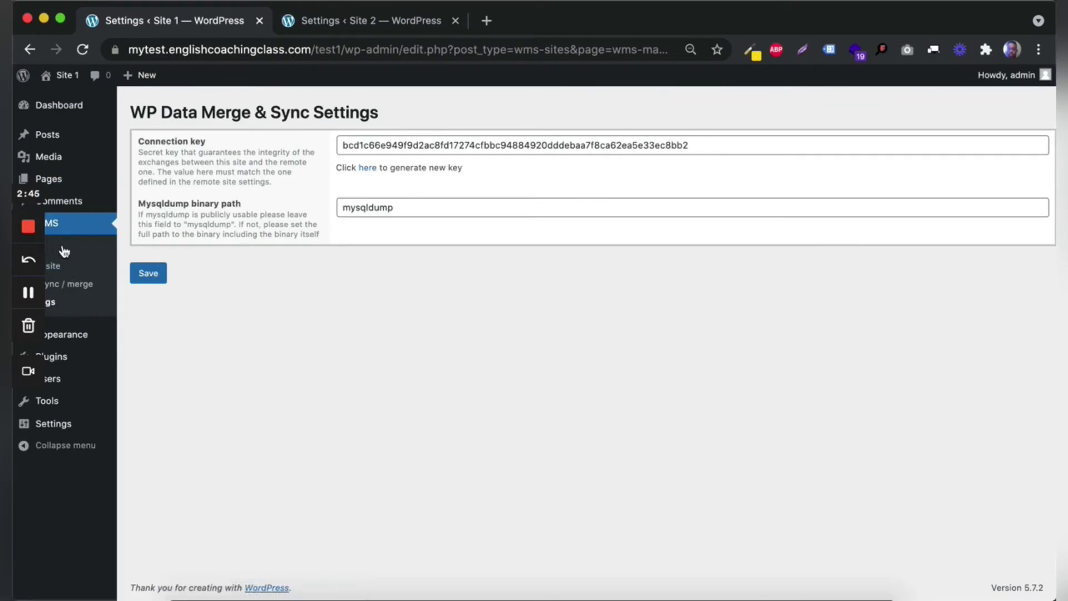
pyautogui.click(58, 250)
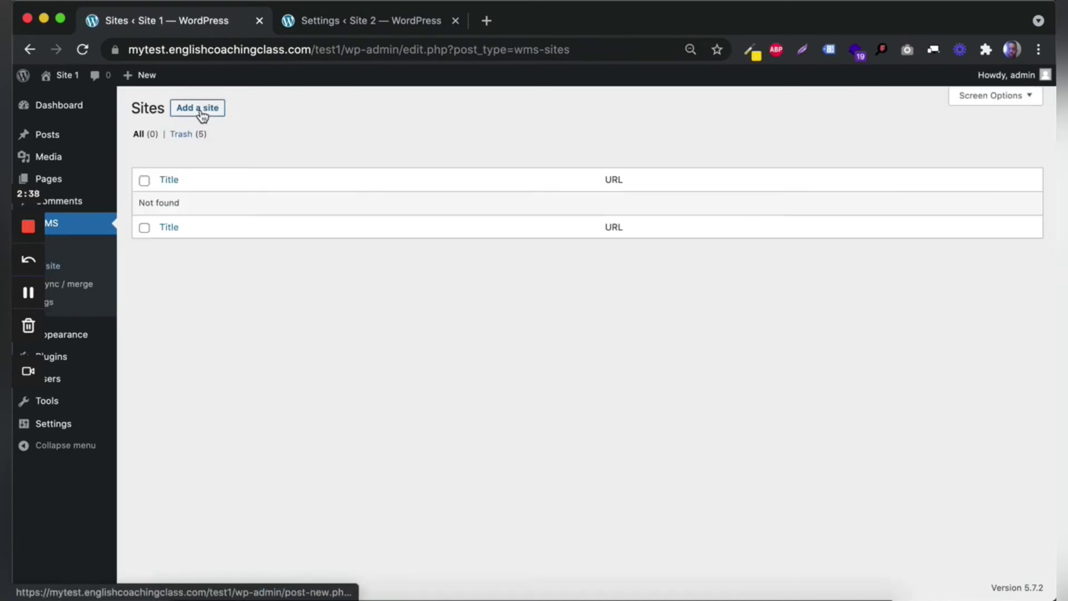
pyautogui.click(201, 112)
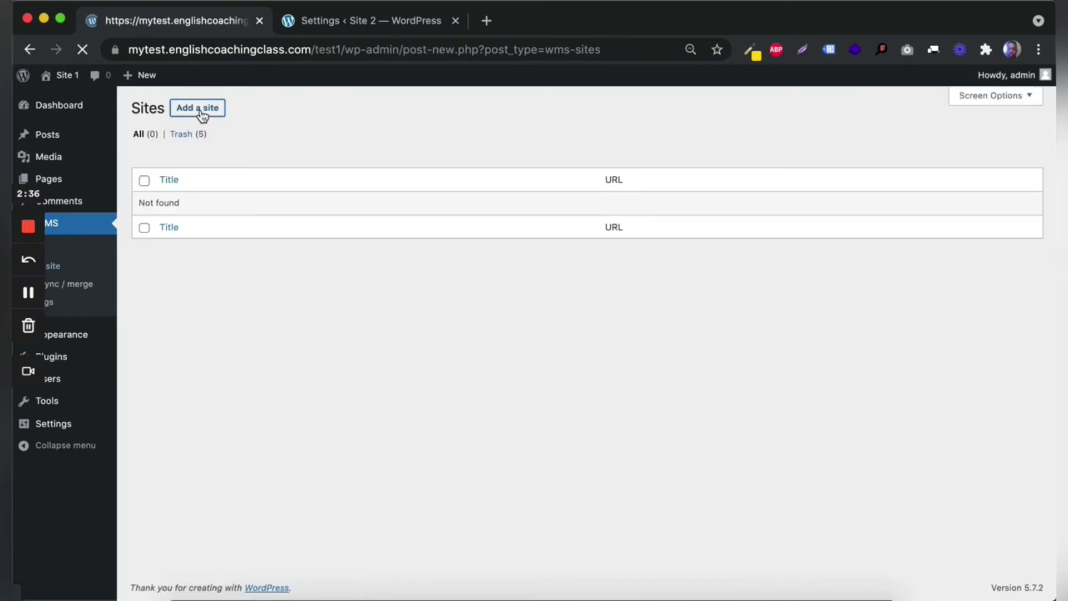
pyautogui.click(332, 18)
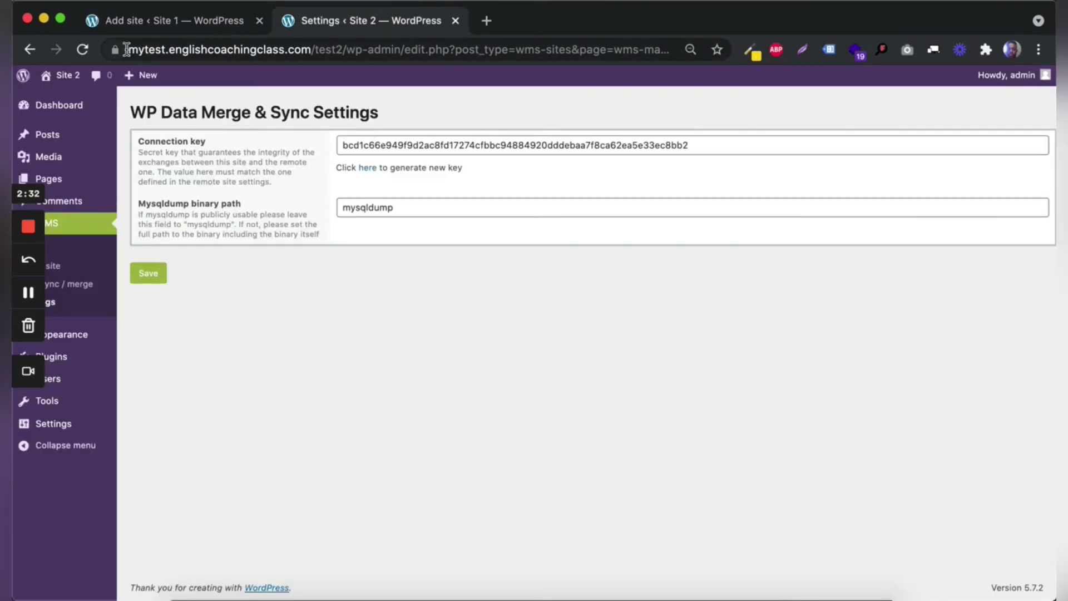
pyautogui.click(292, 49)
pyautogui.moveTo(293, 49); pyautogui.dragTo(346, 51)
pyautogui.press('super+c')
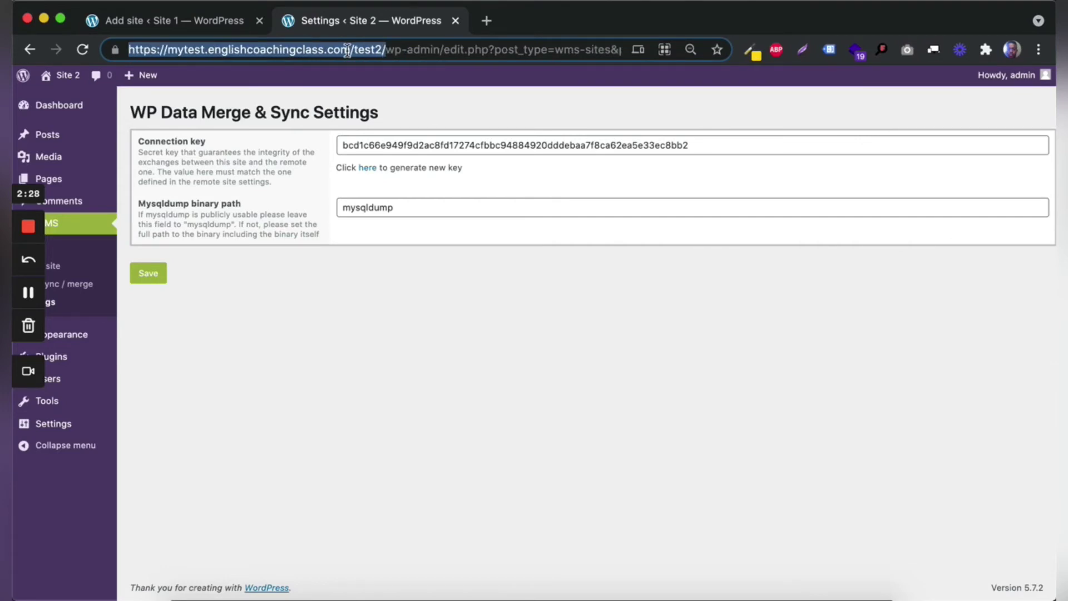
pyautogui.click(208, 19)
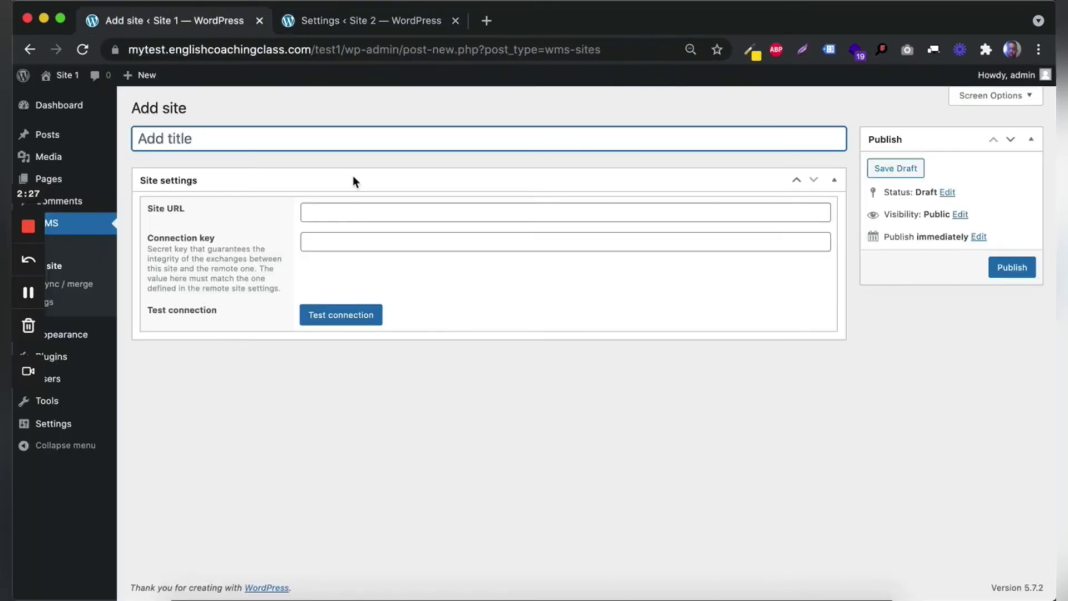
pyautogui.click(344, 215)
pyautogui.press('super+v')
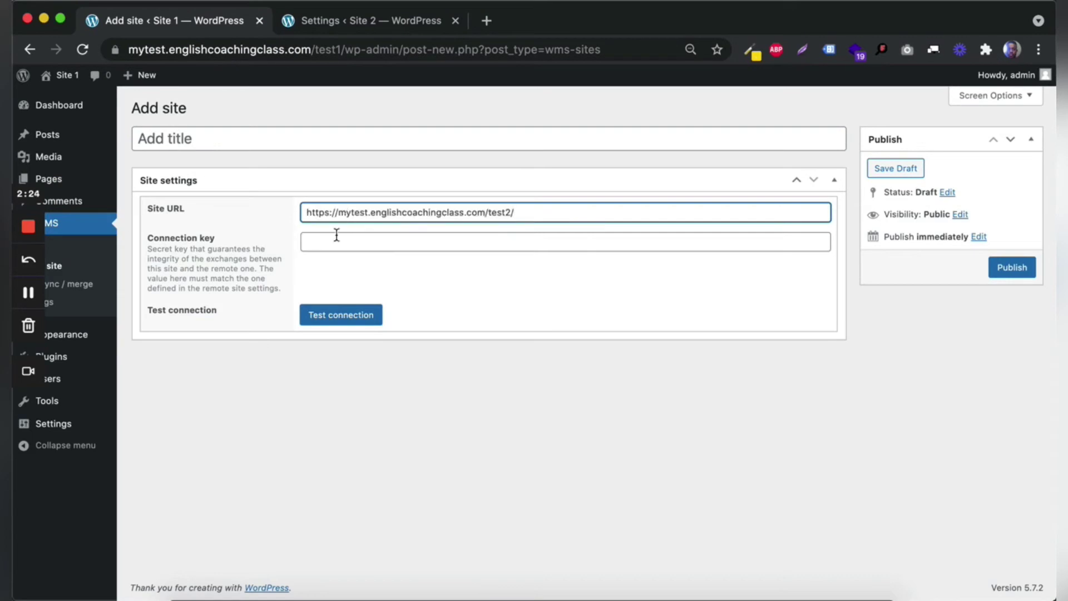
# Copy the connection key from Site 2's WMS settings and paste it into the new site's Connection key field on Site 1.
pyautogui.click(336, 235)
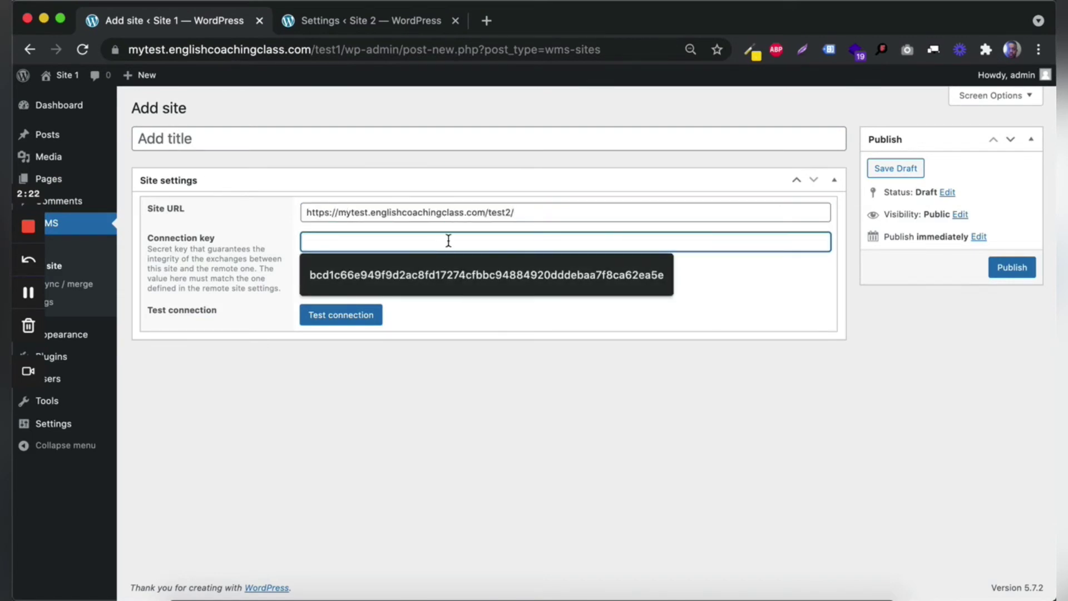
pyautogui.click(366, 25)
pyautogui.click(397, 146)
pyautogui.press('super+a')
pyautogui.press('super+c')
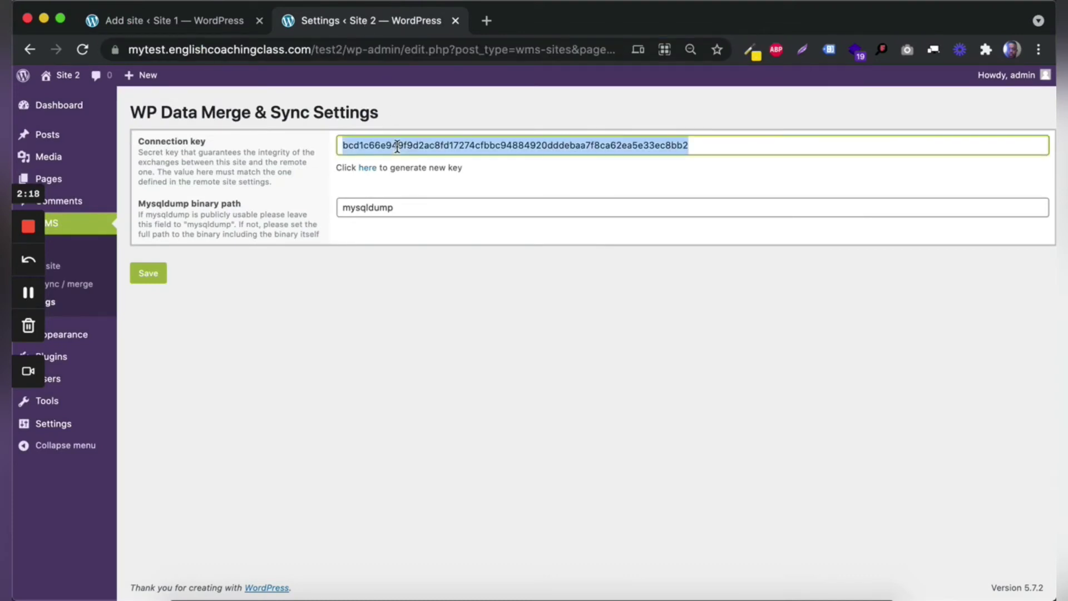
pyautogui.click(227, 20)
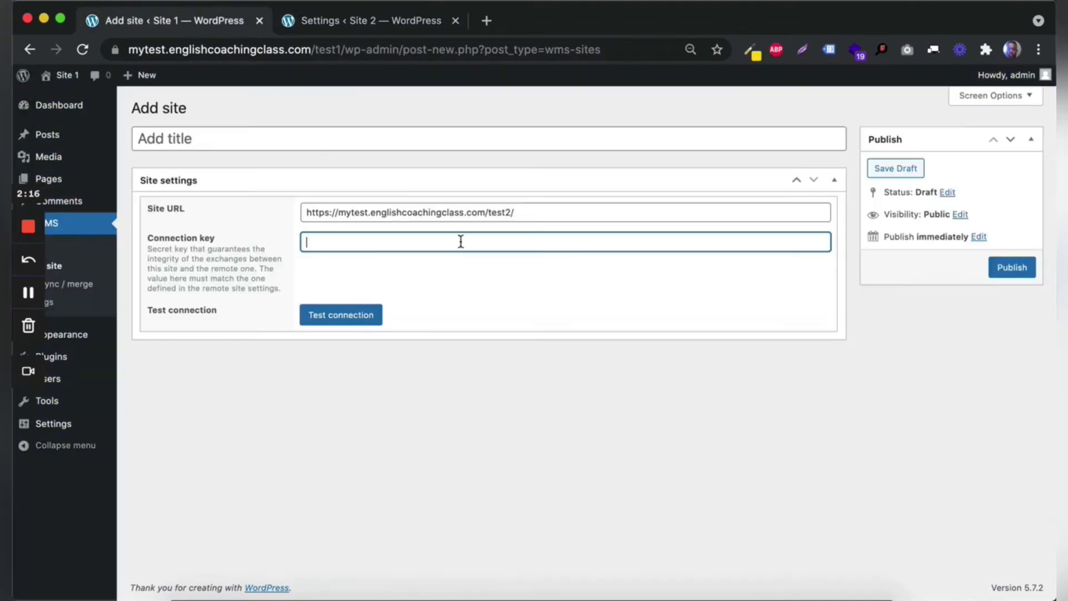
pyautogui.click(444, 245)
pyautogui.press('super+v')
pyautogui.click(456, 276)
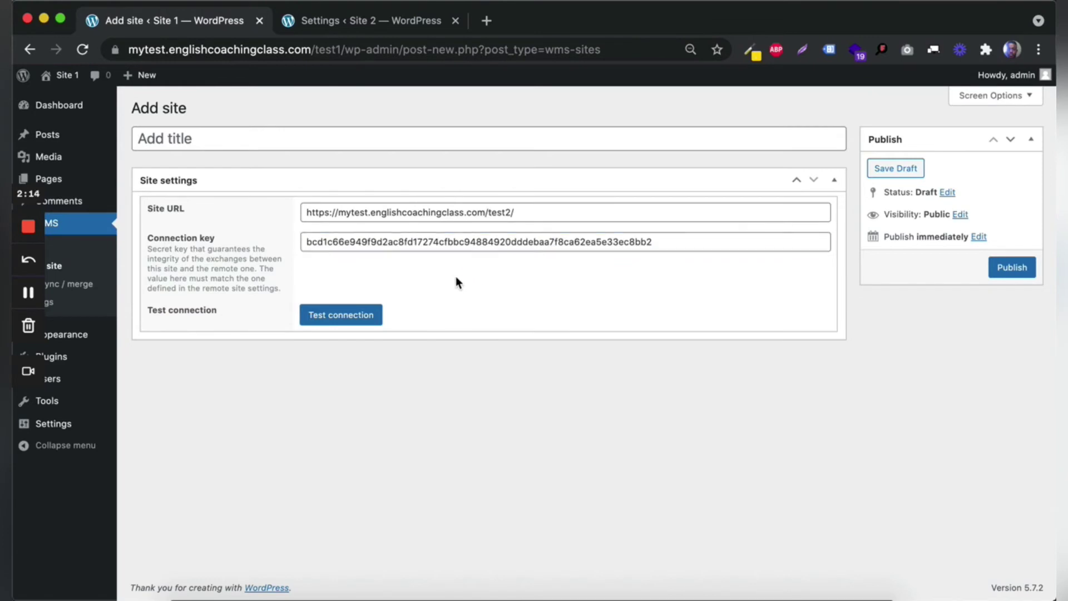
# Title the new site entry "My Other site" and test its connection.
pyautogui.click(220, 139)
pyautogui.write('My')
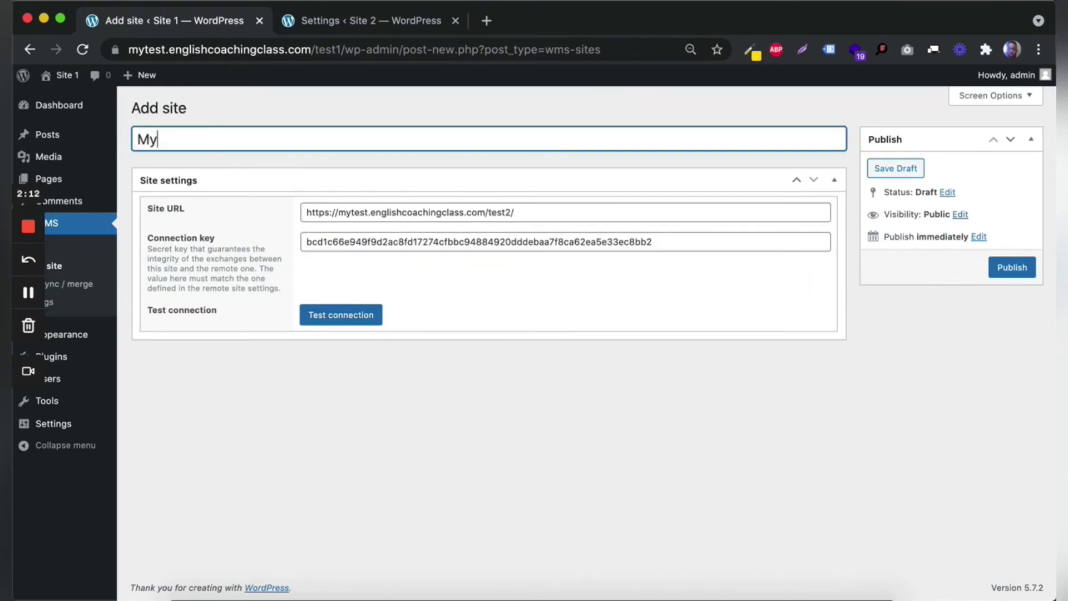
pyautogui.write(' Other site')
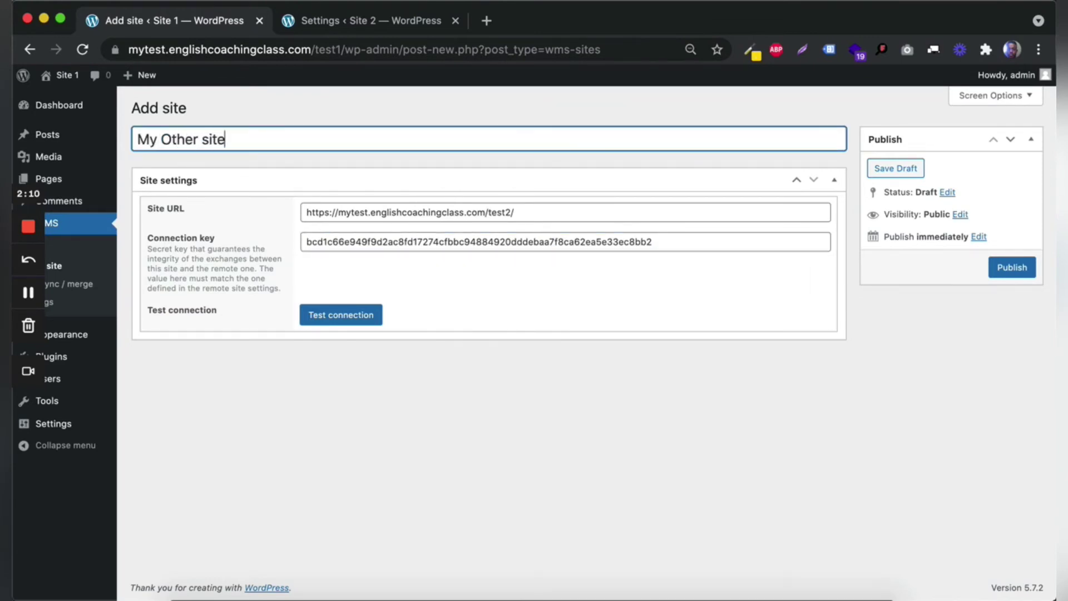
pyautogui.click(544, 375)
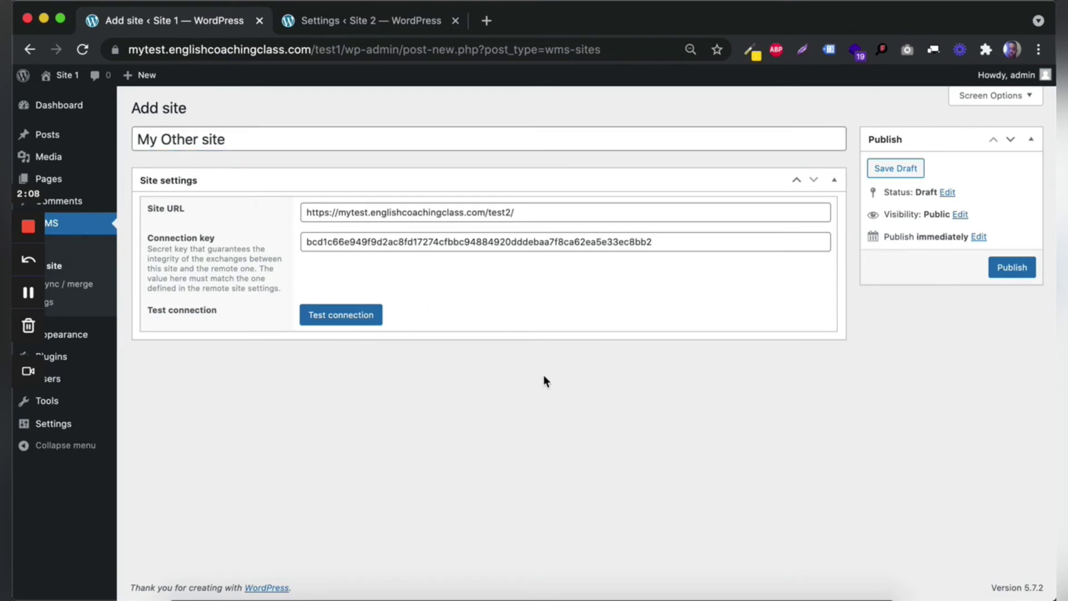
pyautogui.click(346, 317)
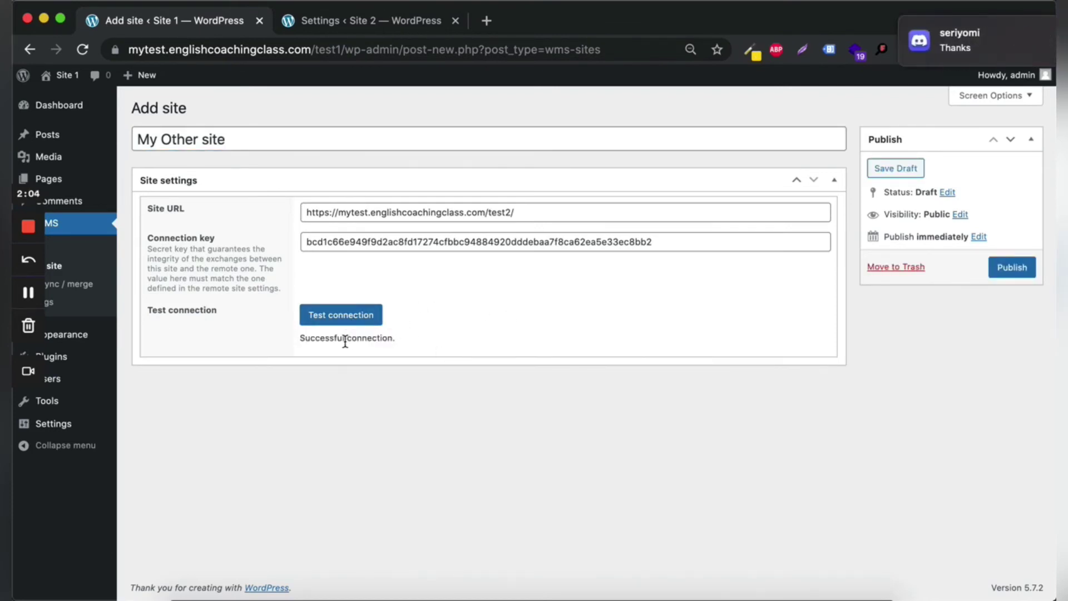
# Publish the "My Other site" entry and open the new sync / merge page on Site 1.
pyautogui.click(1009, 267)
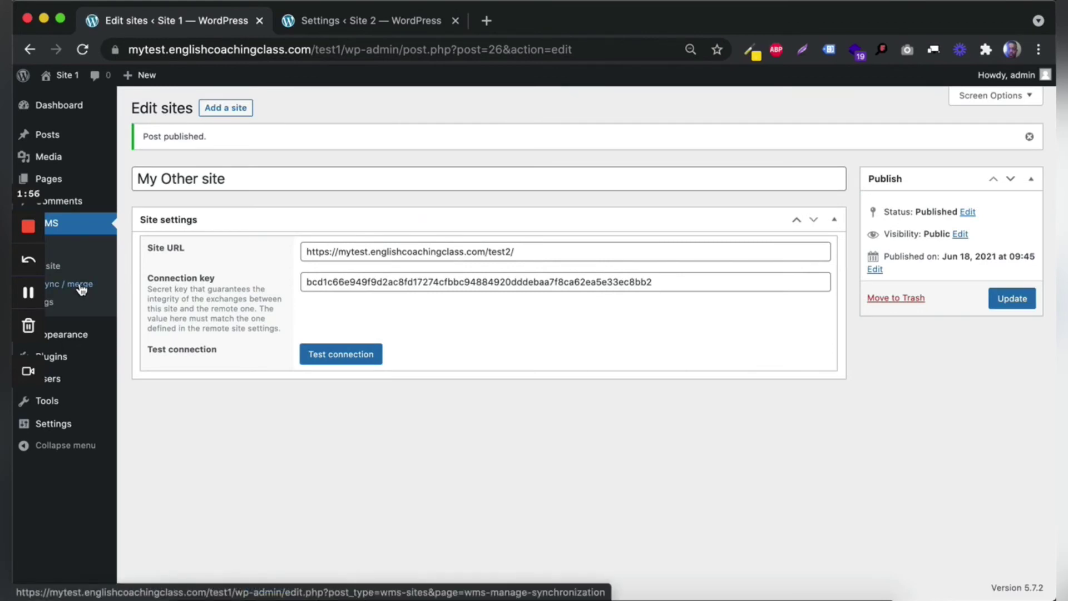
pyautogui.click(82, 287)
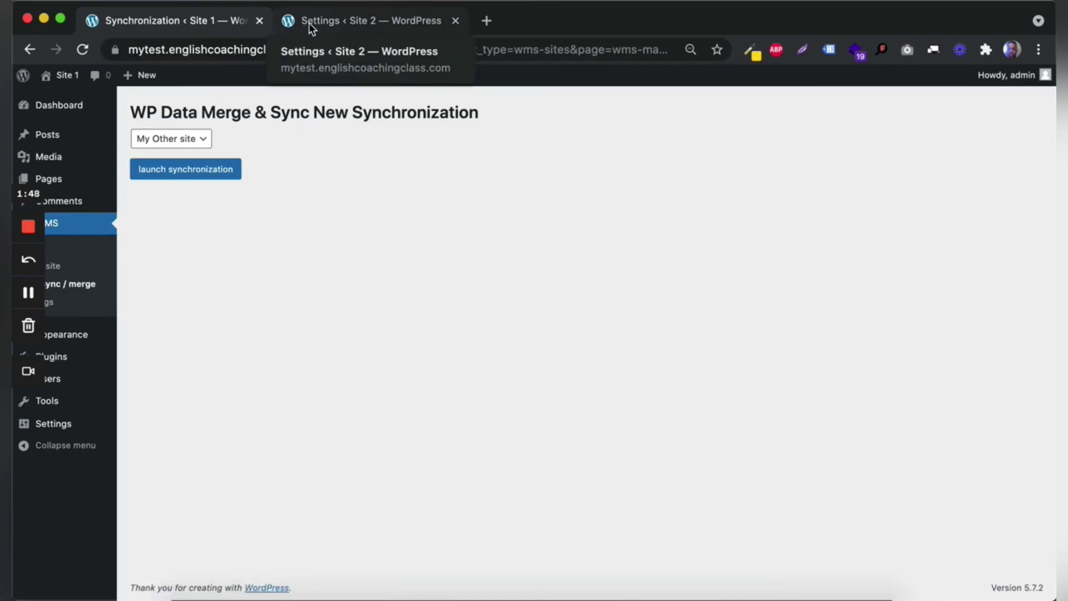
pyautogui.click(333, 20)
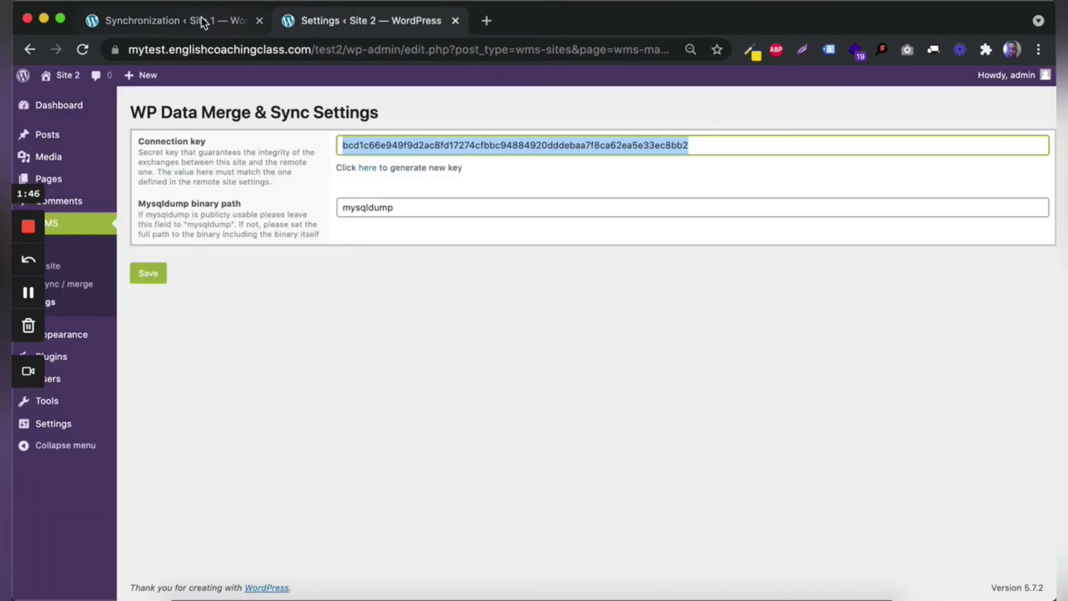
pyautogui.click(205, 21)
pyautogui.click(342, 22)
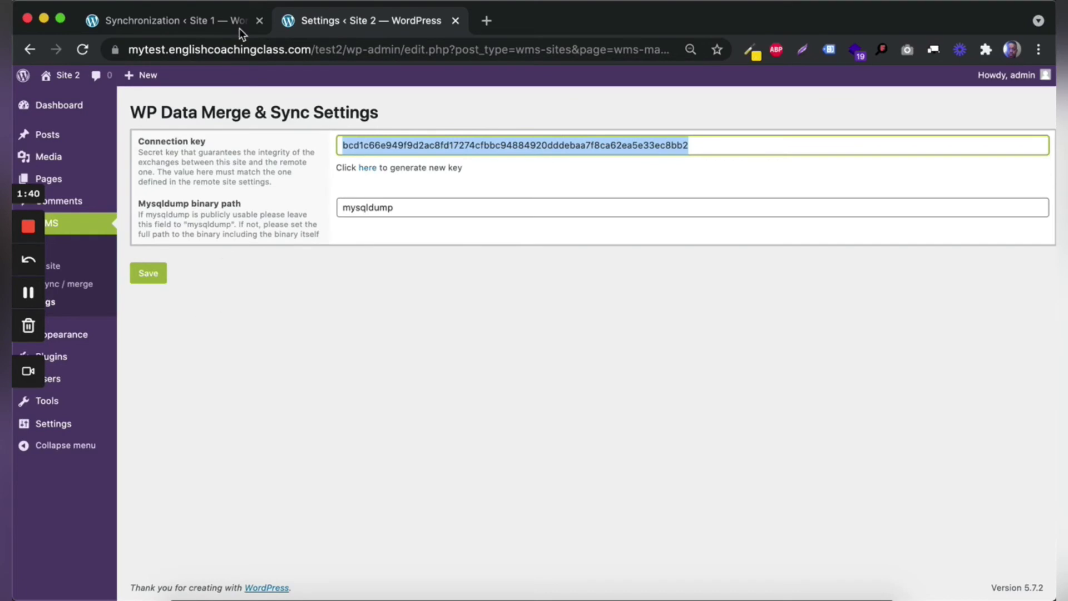
pyautogui.click(198, 21)
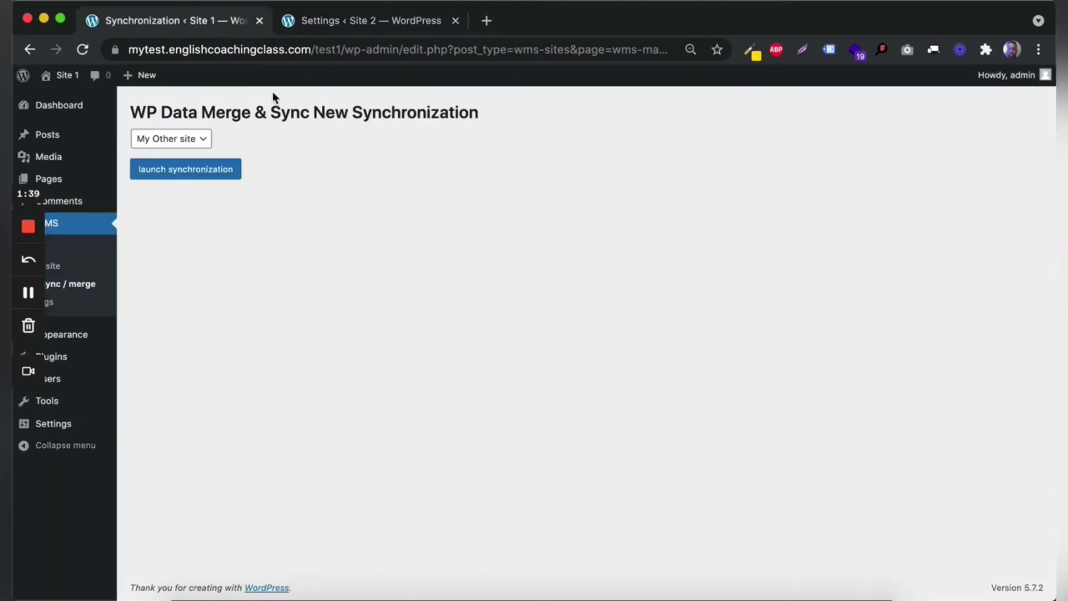
# Launch a synchronization from Site 1 with "My Other site" as the remote site and download the result file.
pyautogui.click(186, 171)
pyautogui.click(185, 143)
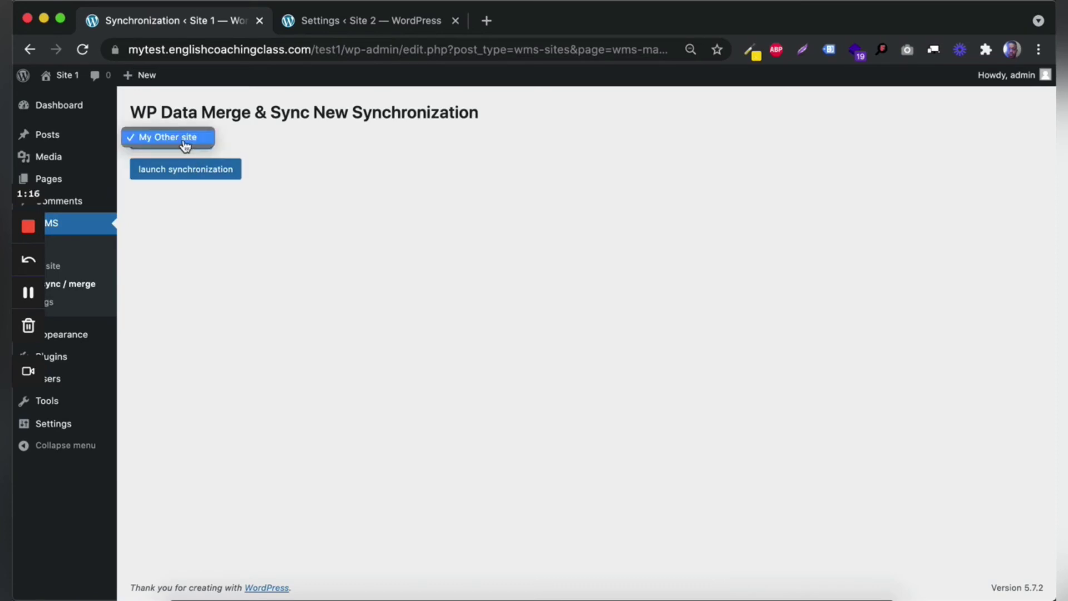
pyautogui.click(186, 139)
pyautogui.click(186, 168)
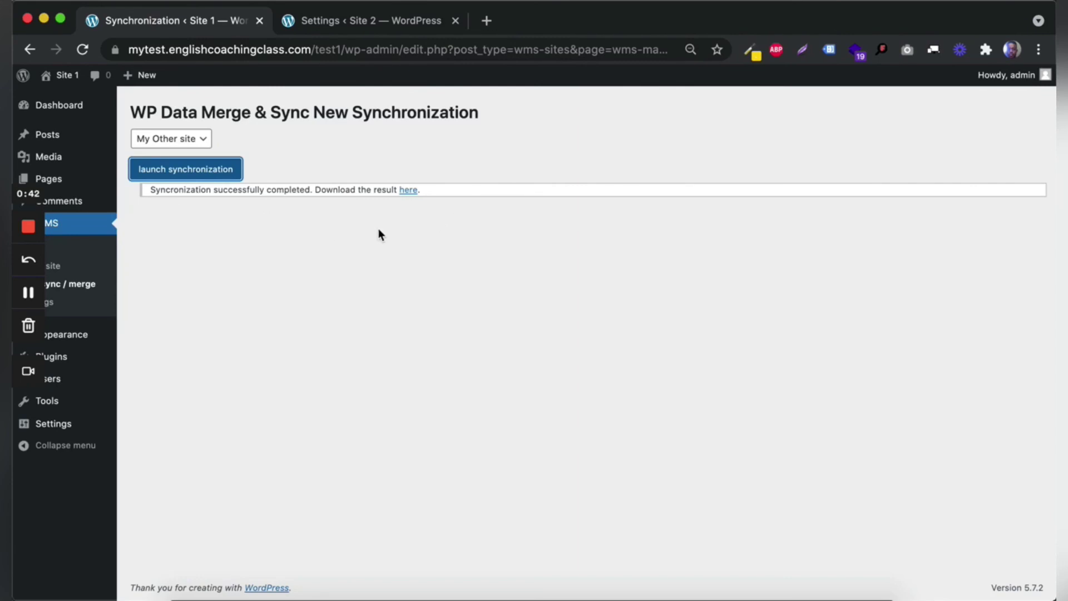
pyautogui.click(411, 194)
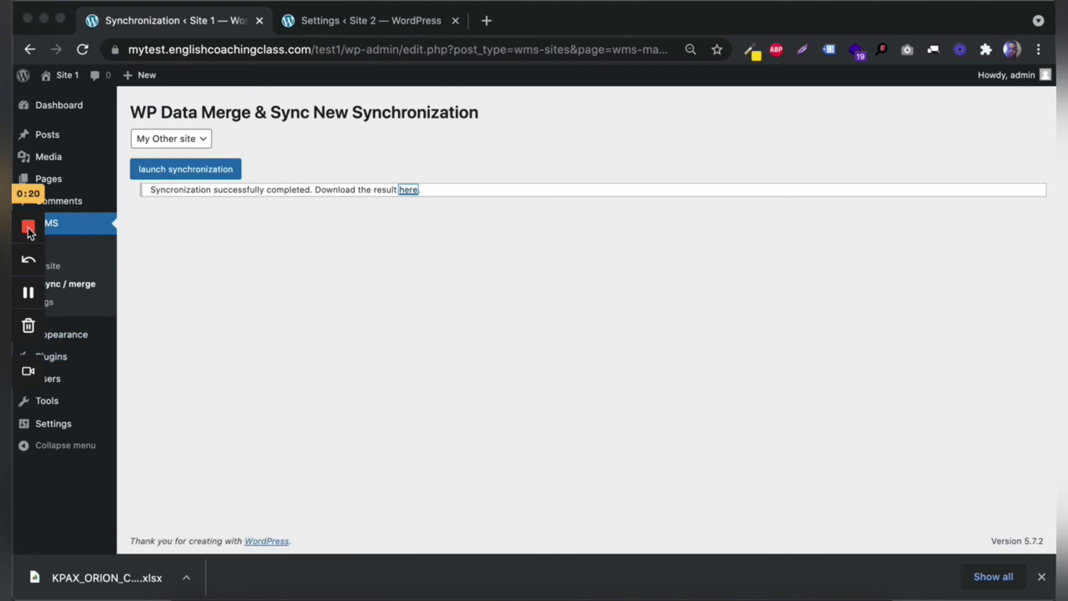
pyautogui.click(28, 226)
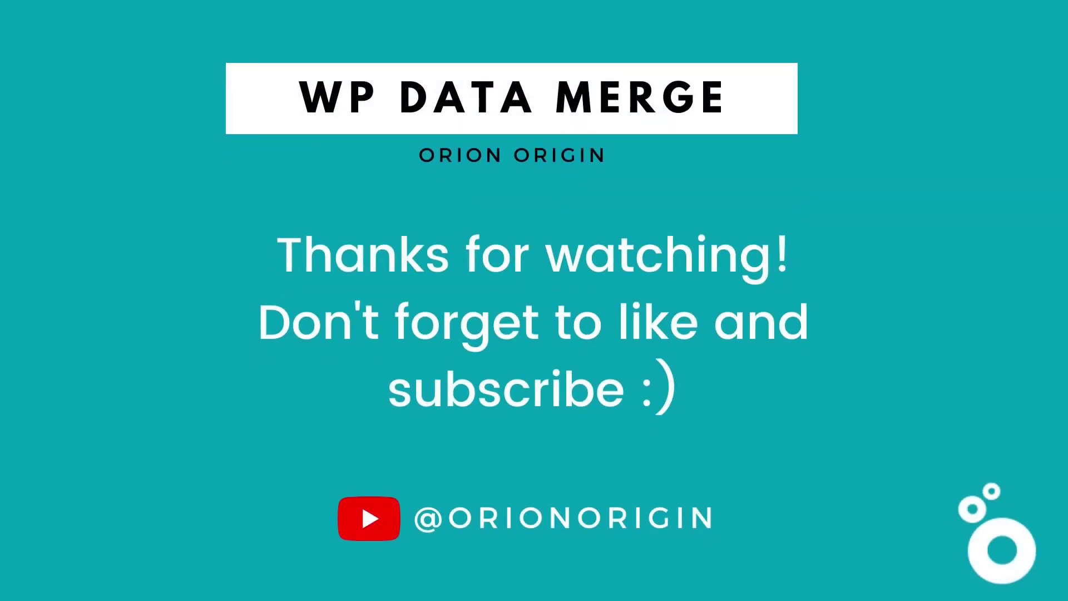